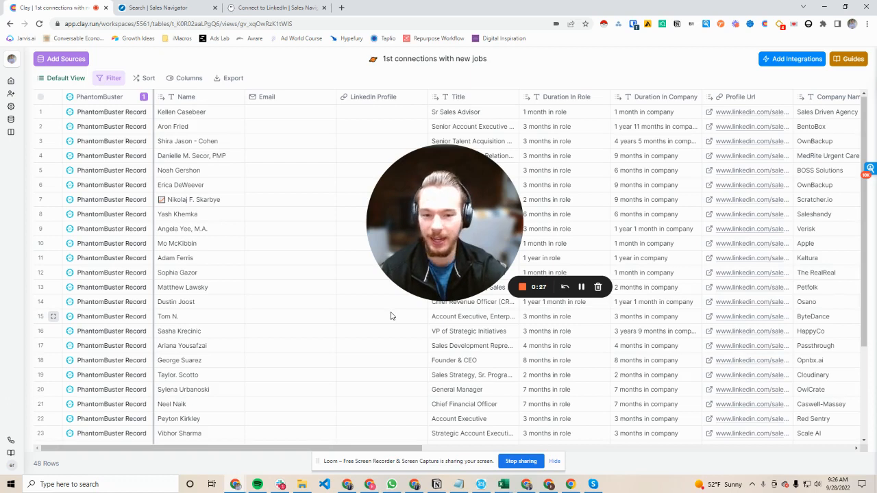
left_click(435, 288)
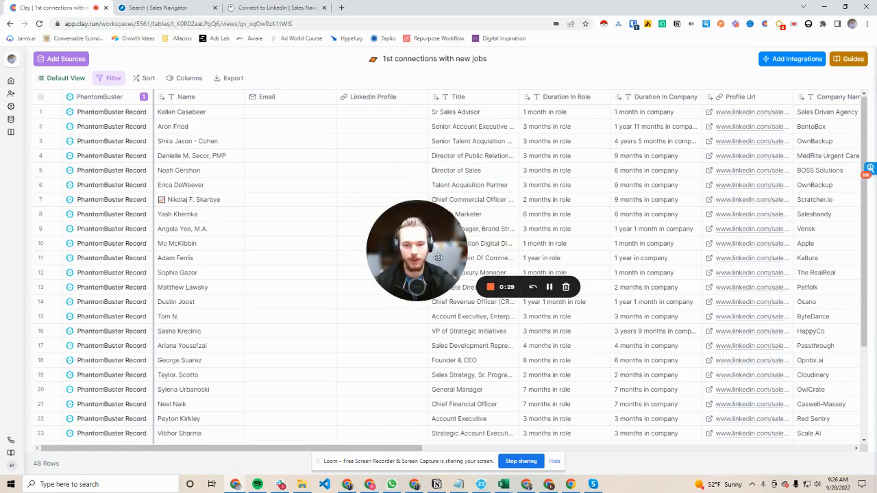
left_click_drag(441, 220, 98, 395)
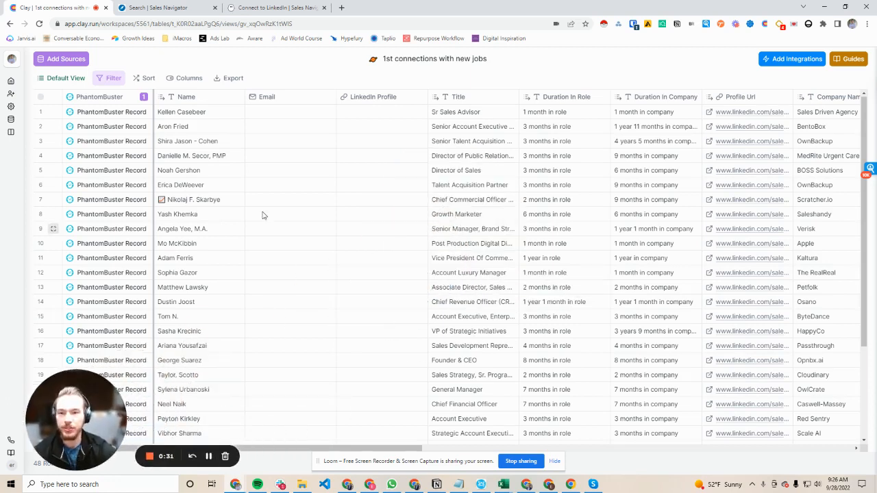
Step: Switch to Sales Navigator and review the lead search filtered by 1st Degree Connections and the Changed jobs in last 90 days spotlight
left_click(169, 8)
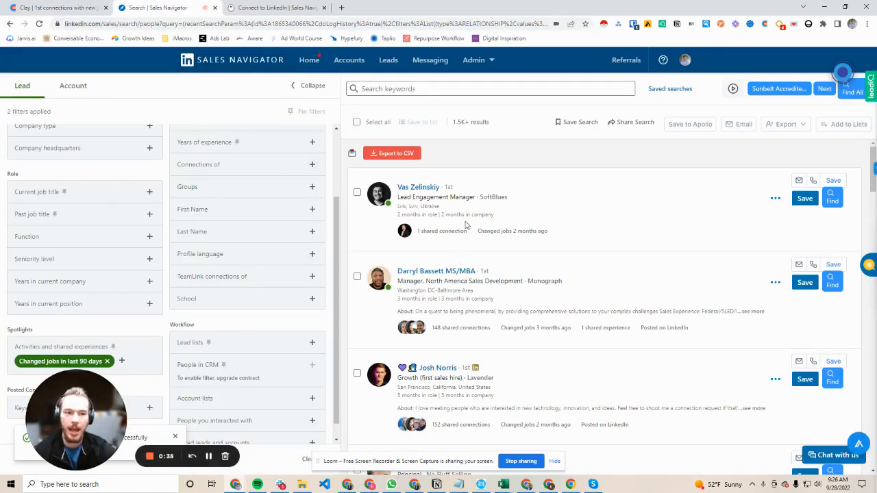
scroll(239, 299, "up", 2)
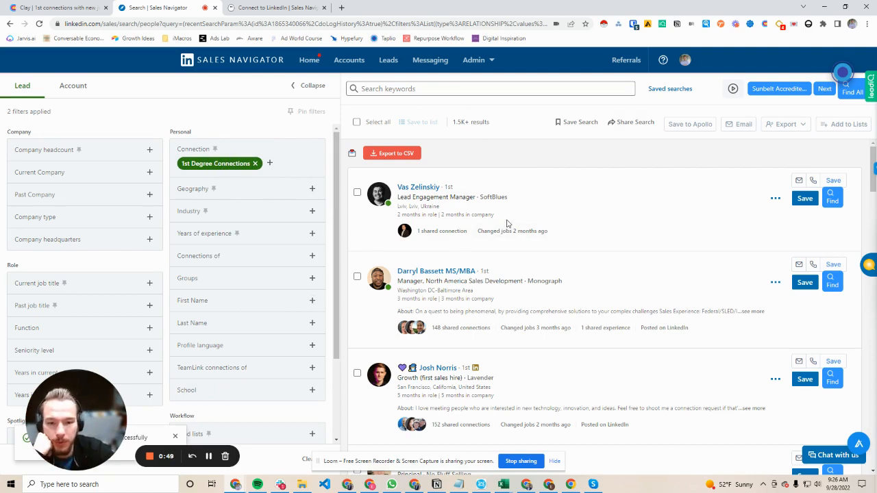
scroll(149, 243, "down", 2)
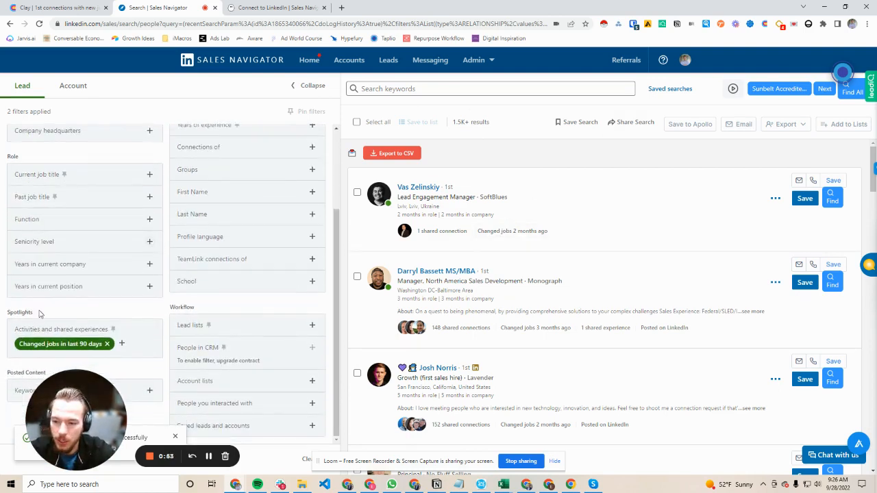
left_click_drag(41, 314, 9, 315)
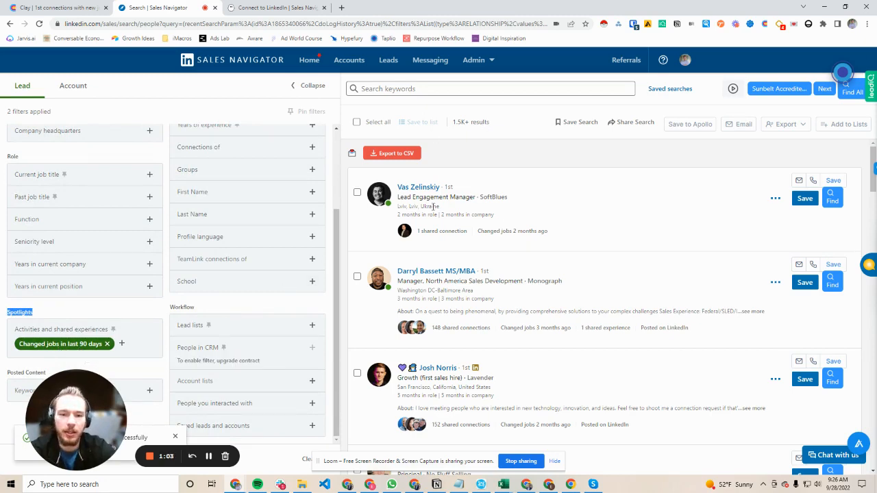
scroll(465, 307, "down", 2)
scroll(464, 307, "down", 3)
scroll(470, 308, "up", 5)
left_click_drag(470, 122, 453, 122)
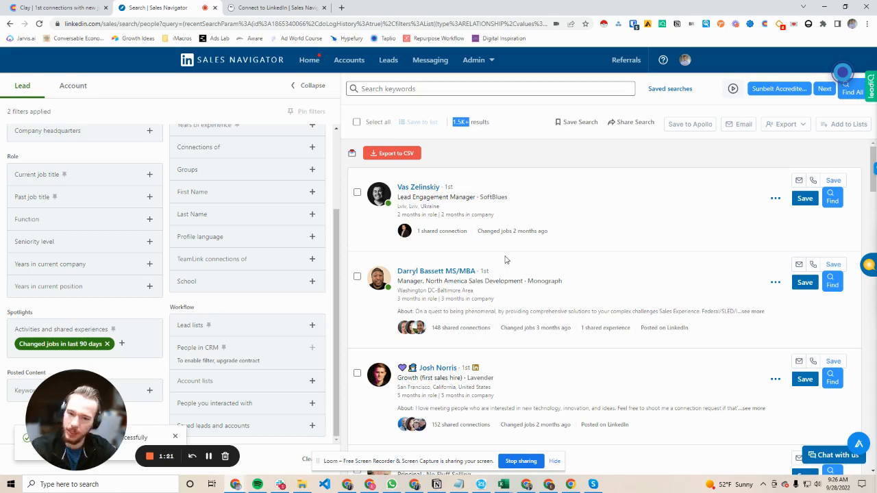
Step: Examine the listed leads' job titles, time in role, time in company and job-change details
scroll(505, 259, "down", 1)
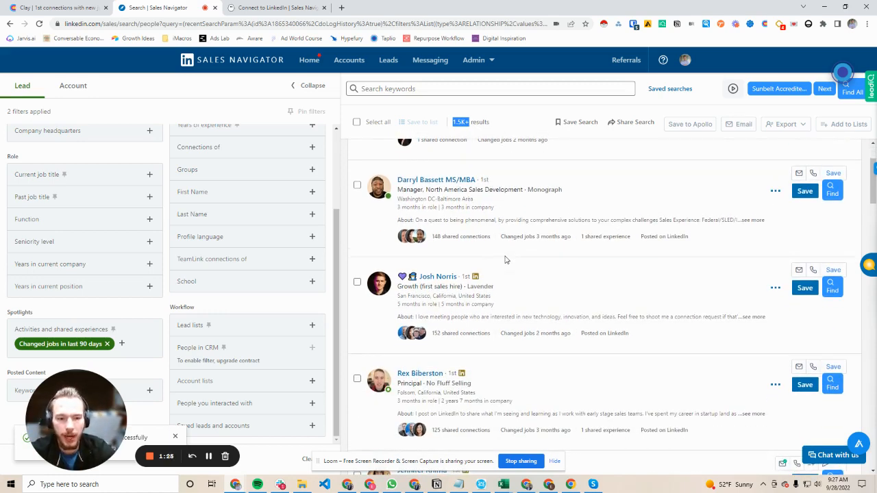
scroll(505, 301, "down", 2)
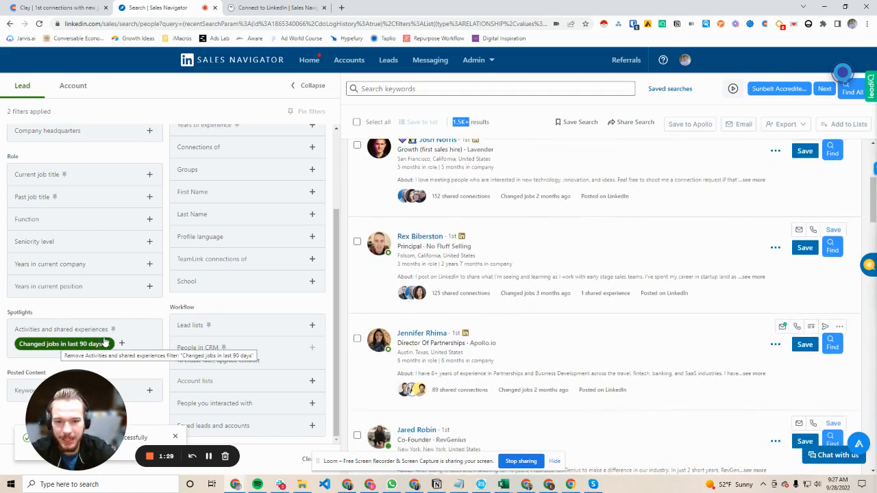
scroll(453, 292, "up", 1)
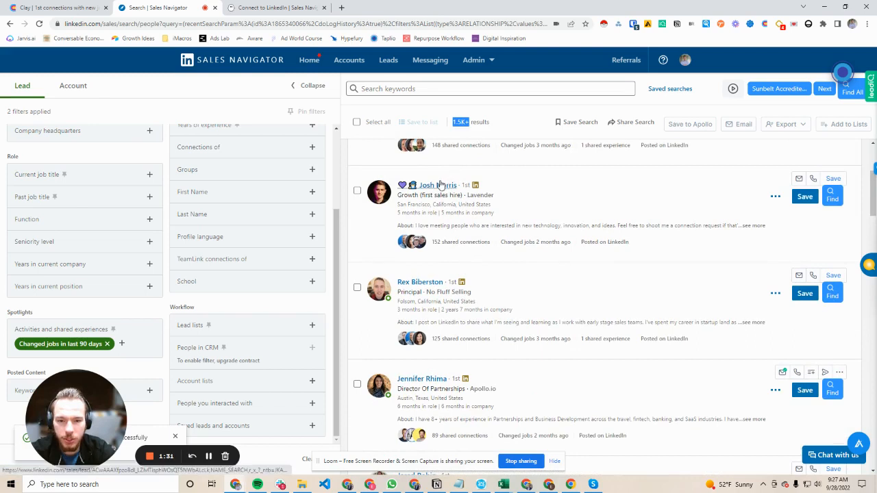
left_click_drag(397, 204, 492, 210)
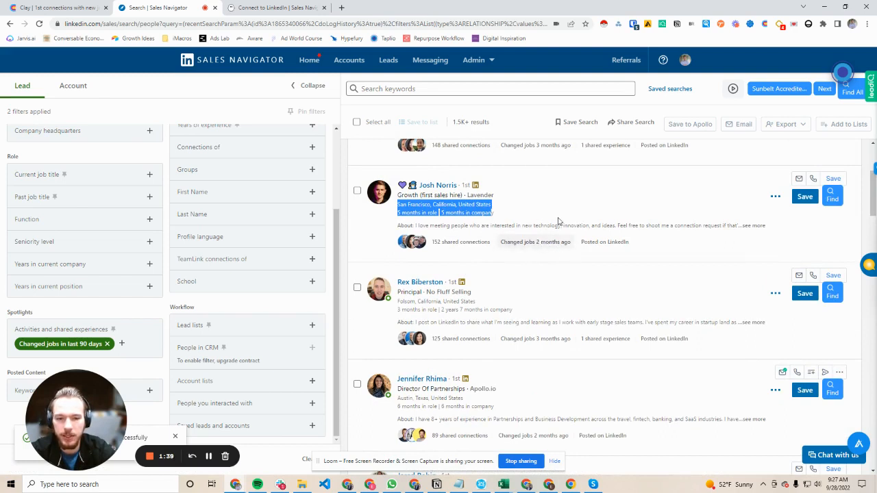
scroll(473, 219, "down", 2)
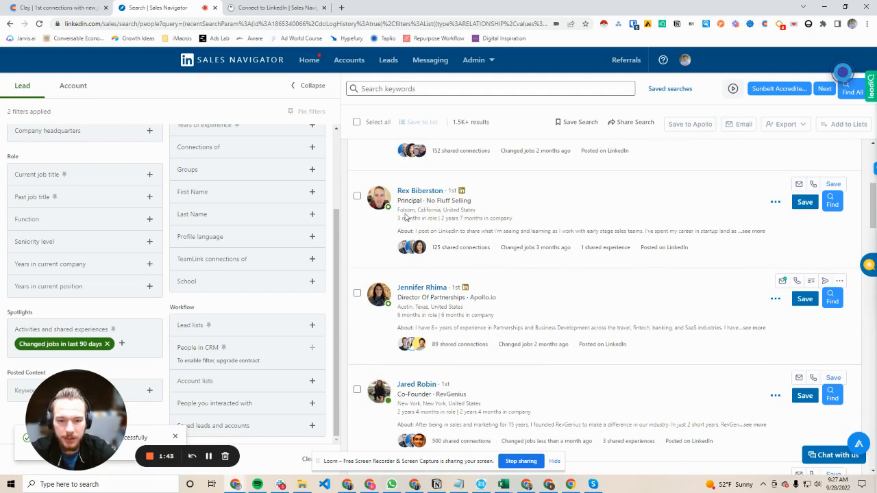
scroll(411, 233, "down", 2)
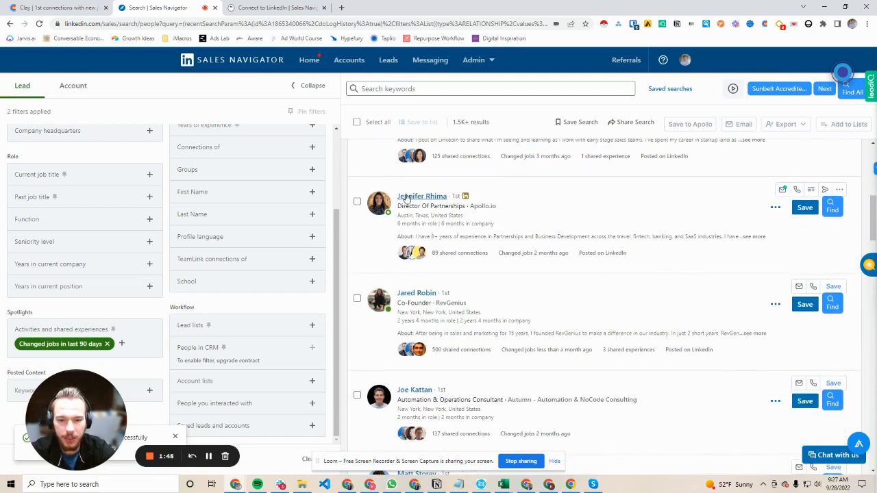
left_click_drag(398, 224, 495, 225)
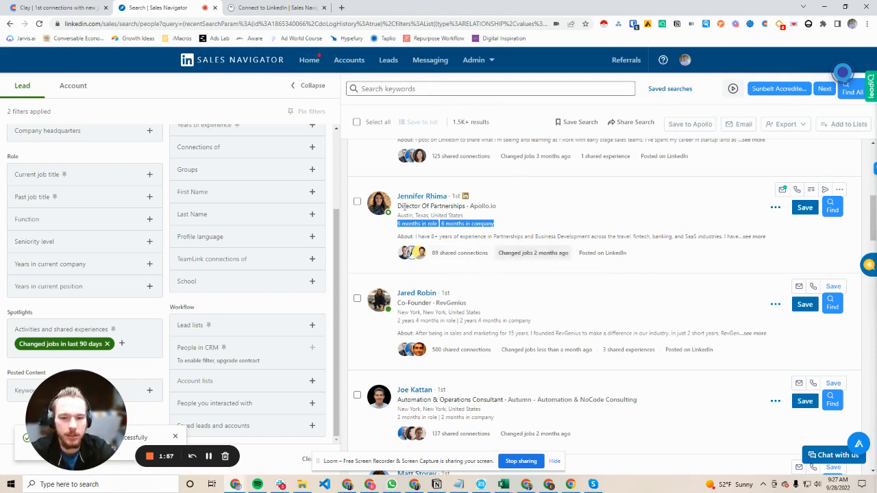
left_click_drag(399, 205, 477, 211)
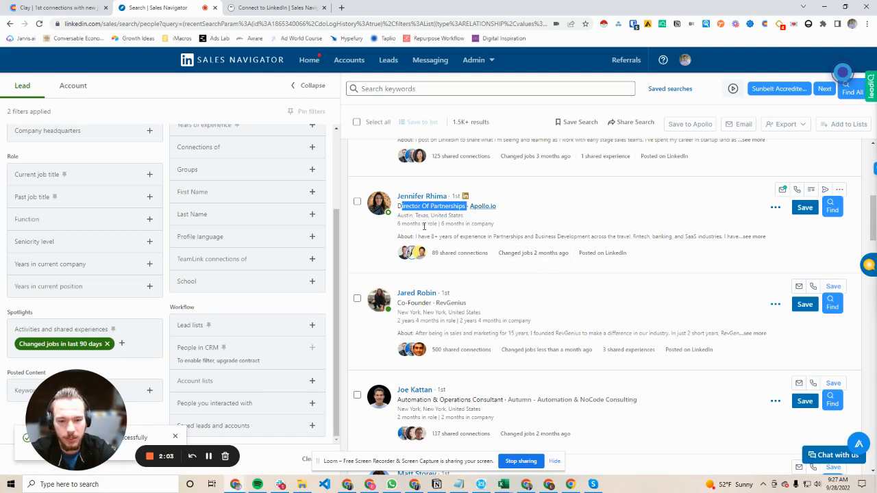
scroll(466, 219, "up", 5)
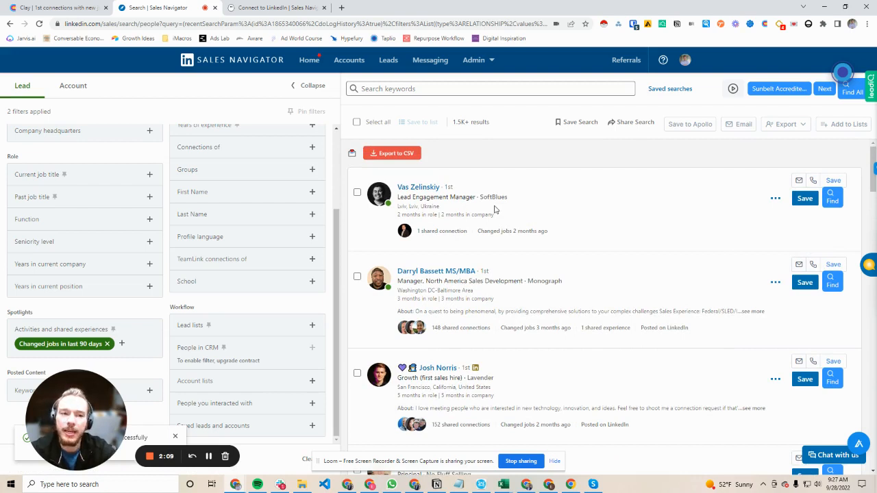
Step: In PhantomBuster's Sales Navigator Search Export setup, connect to LinkedIn and save the already entered Sales Navigator search URL as the search to scrape
left_click(263, 10)
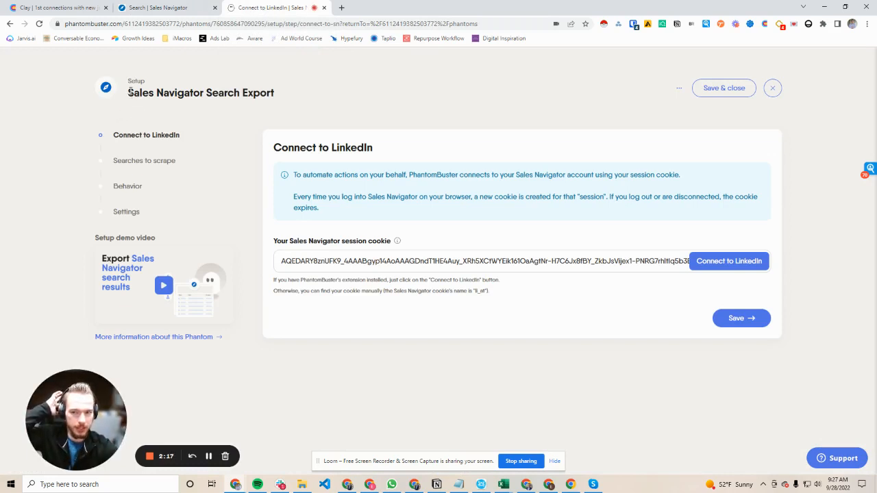
triple_click(254, 87)
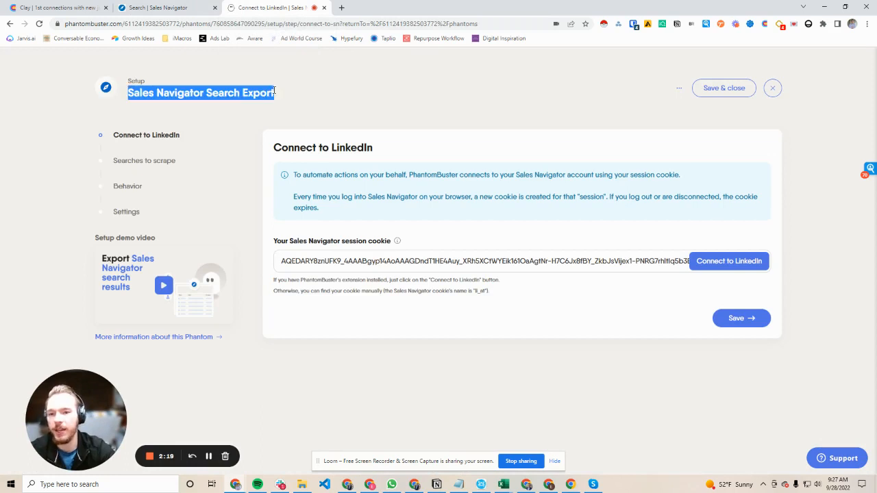
left_click(318, 89)
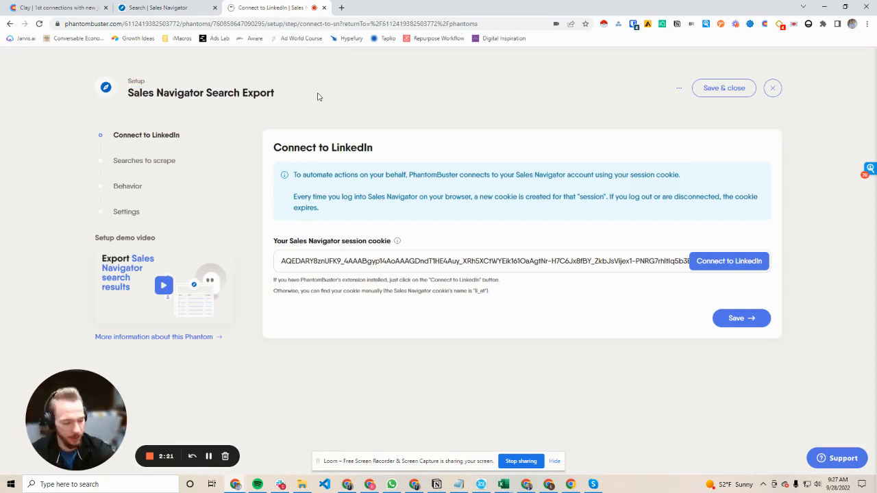
left_click(719, 263)
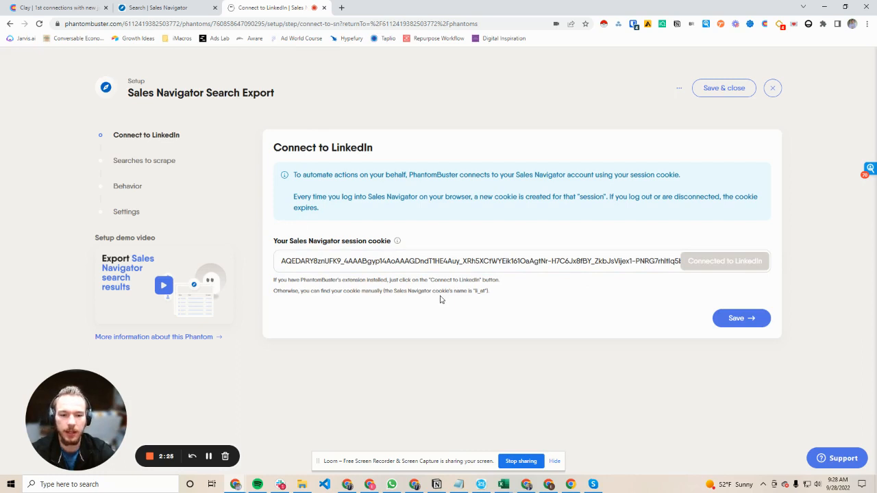
left_click(736, 318)
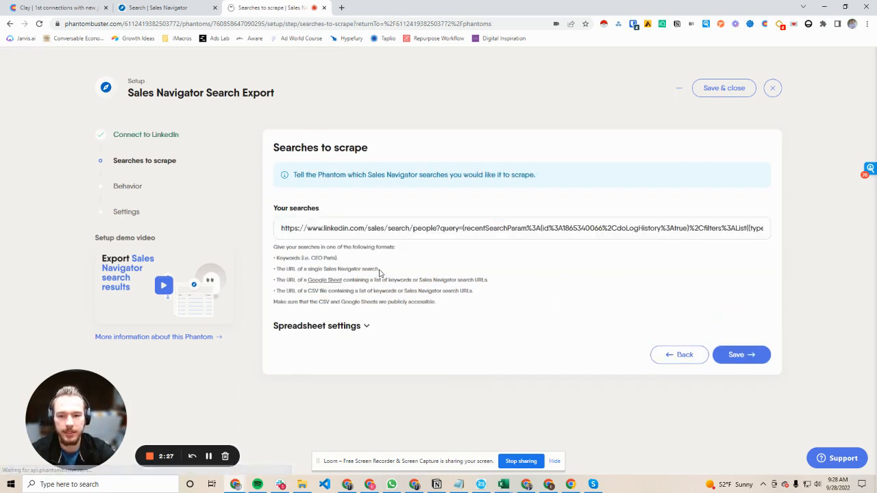
left_click(402, 235)
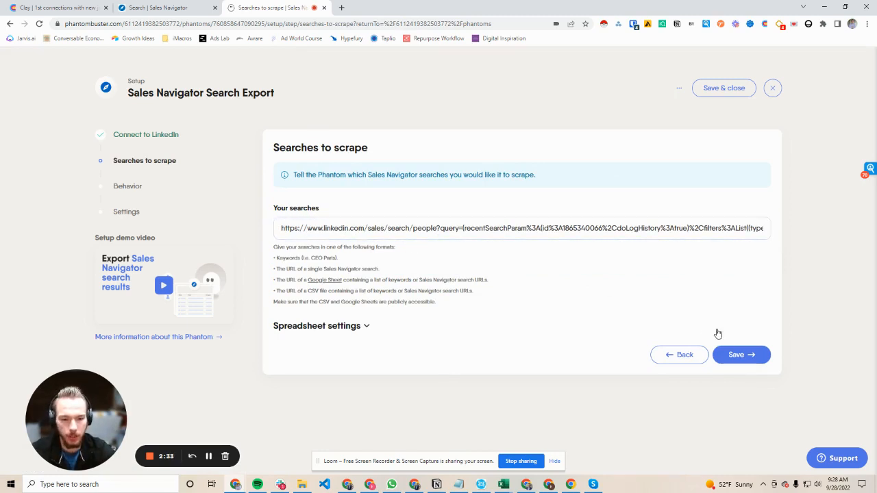
left_click(738, 354)
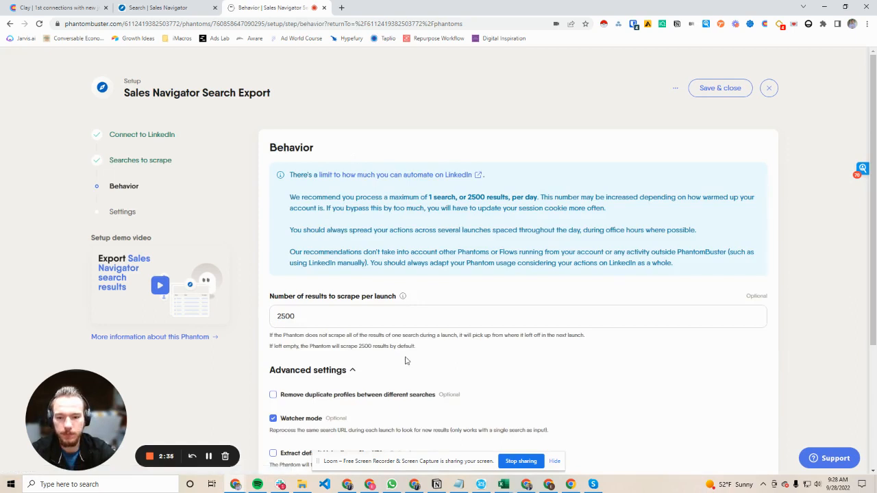
Step: Review the behavior options and save them with 2500 results per launch and Watcher mode enabled
scroll(377, 250, "down", 2)
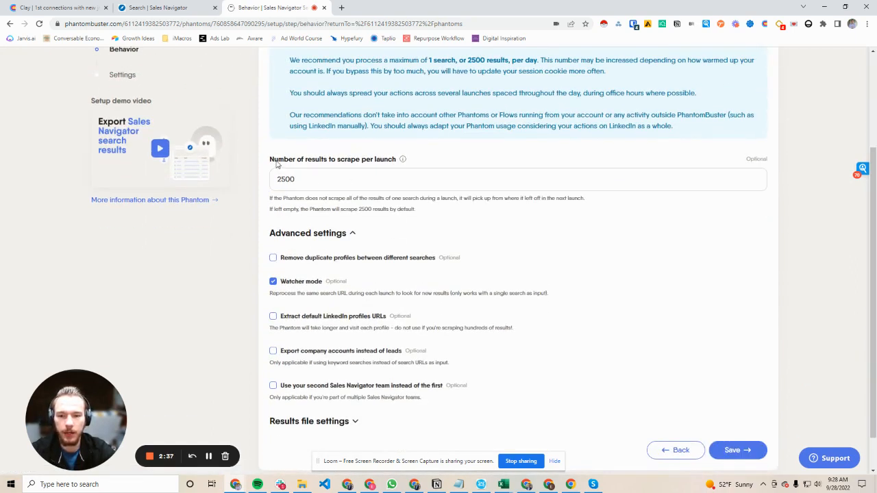
left_click_drag(278, 160, 385, 159)
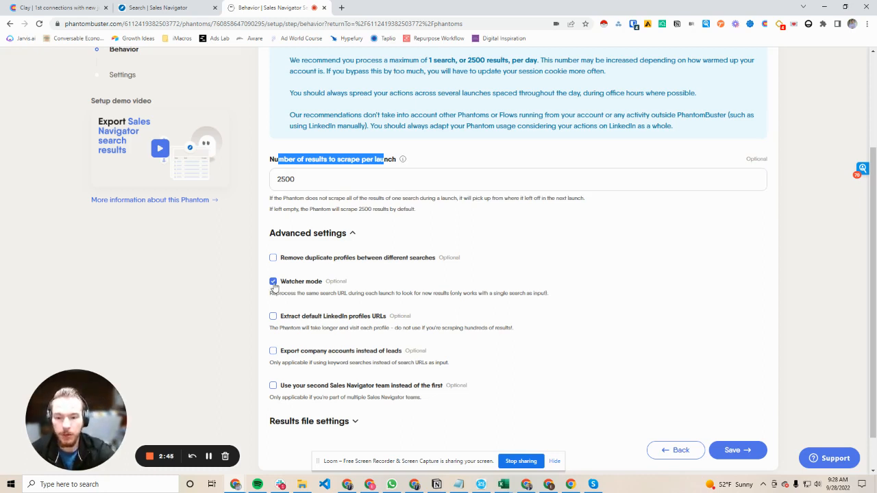
left_click(319, 236)
left_click(320, 353)
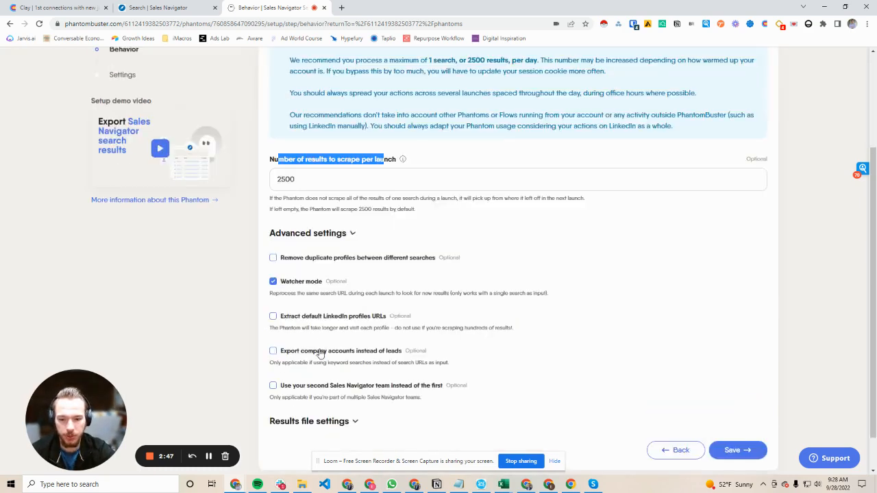
scroll(281, 287, "down", 1)
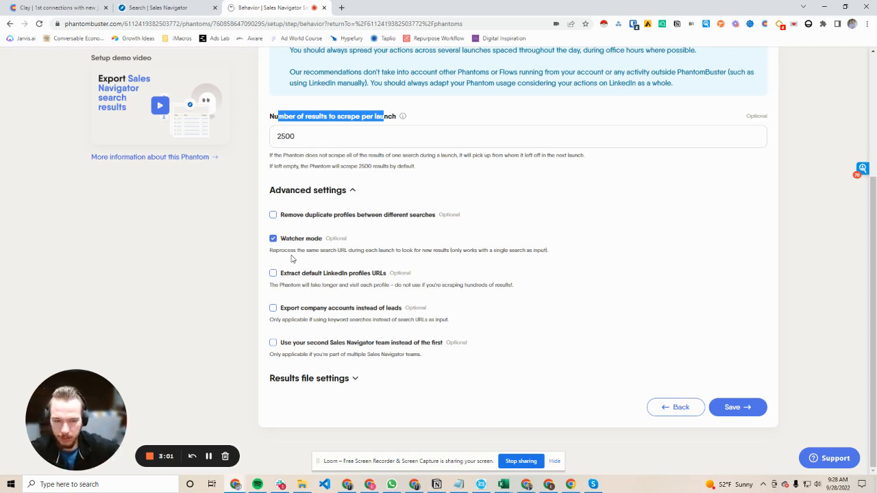
left_click(743, 408)
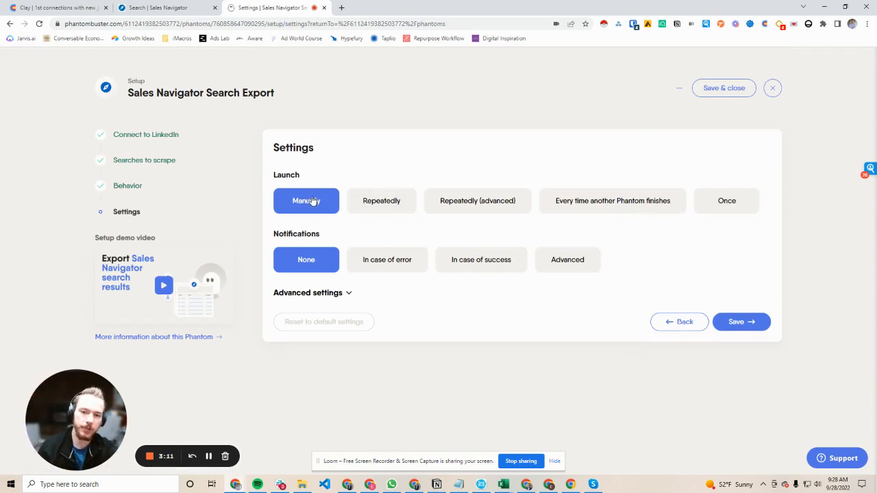
left_click(368, 210)
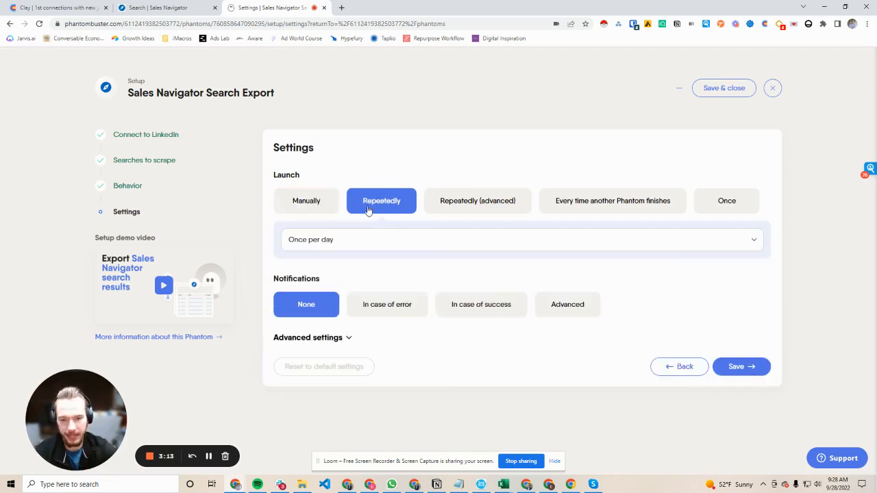
left_click(370, 245)
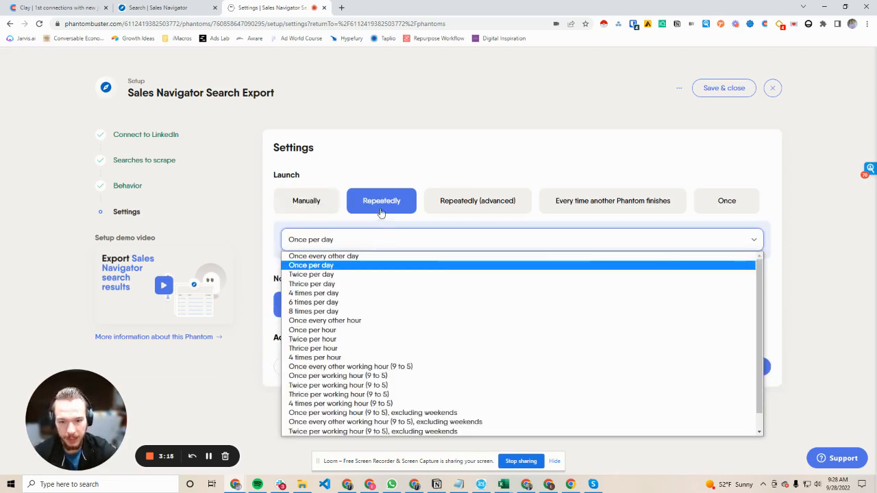
left_click(382, 212)
Step: Set the launch to Repeatedly (advanced) and uncheck every day of the week except Monday in the schedule
left_click(446, 218)
scroll(394, 278, "down", 1)
scroll(401, 288, "down", 2)
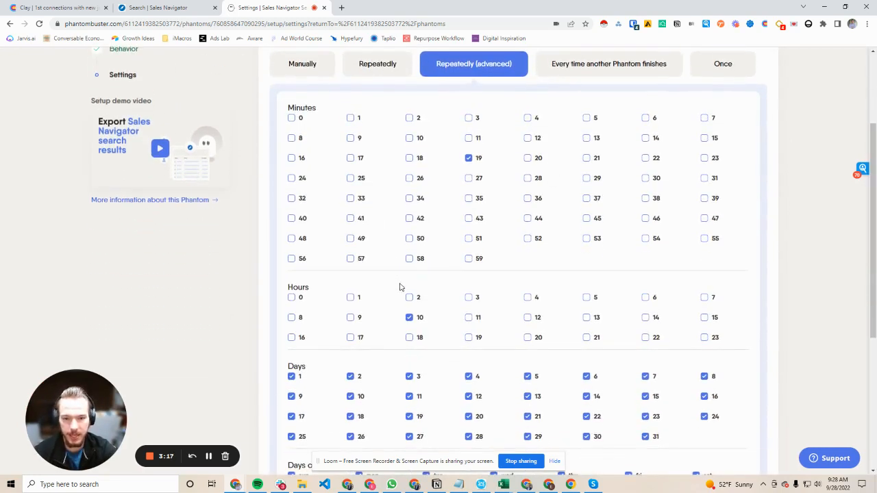
scroll(322, 248, "down", 2)
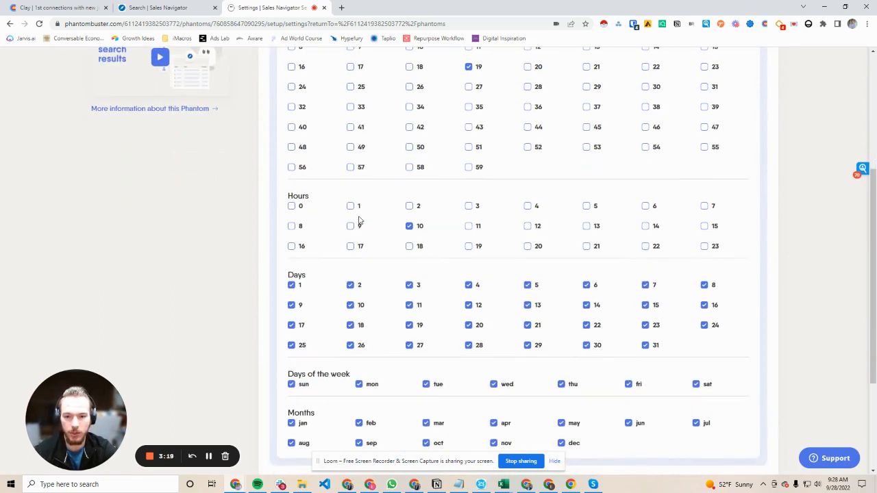
scroll(375, 291, "down", 2)
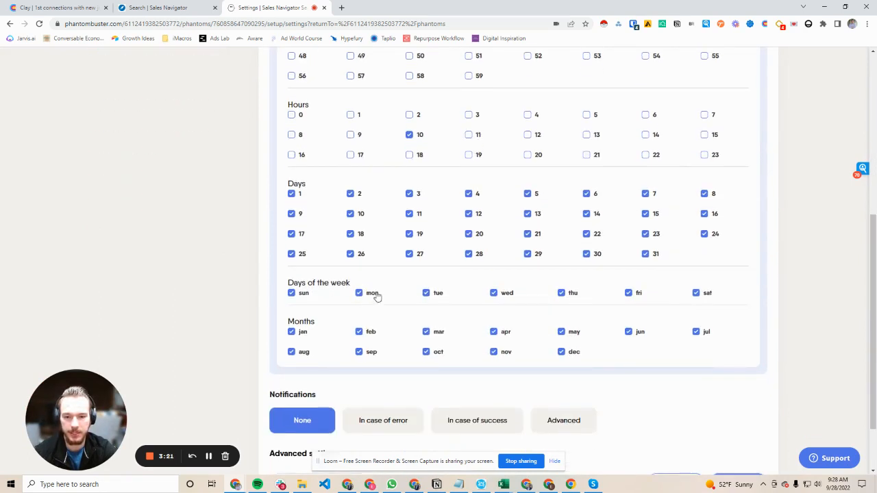
left_click(292, 293)
left_click(426, 294)
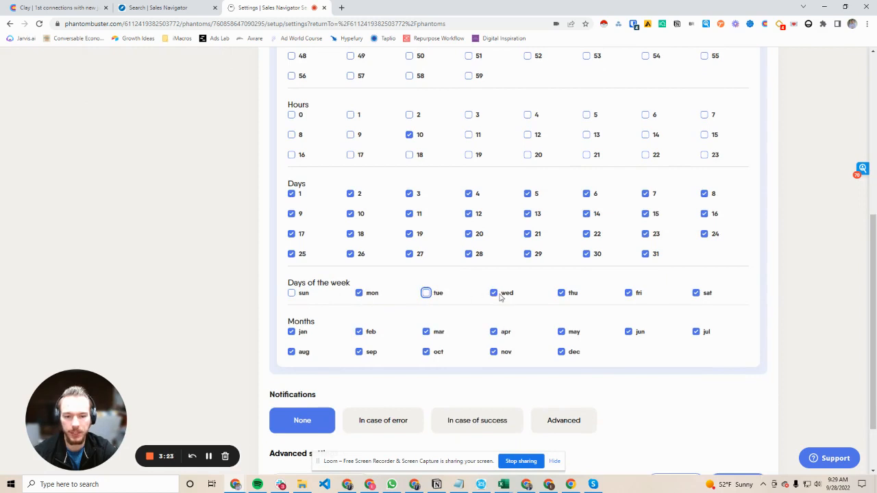
left_click(561, 293)
left_click(494, 293)
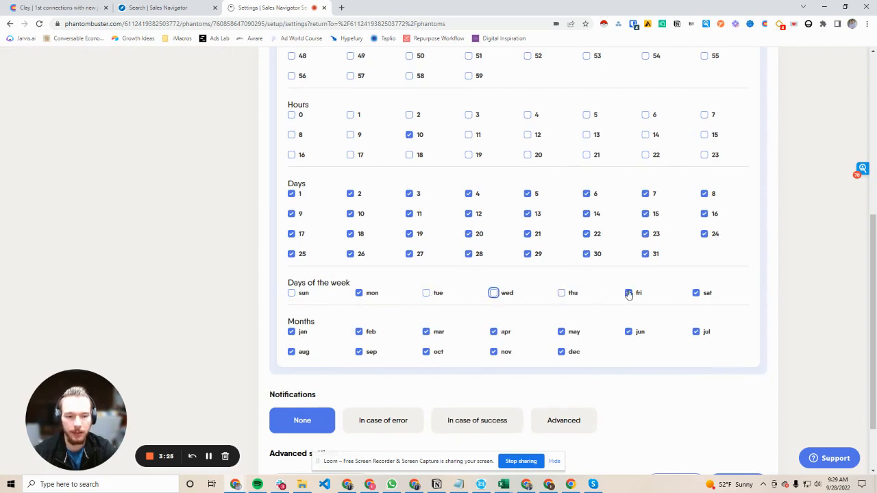
left_click(628, 294)
left_click(696, 293)
Step: Check the hours and dates, save the launch settings, and open the Sales Navigator Search Export (1) phantom
scroll(370, 292, "up", 1)
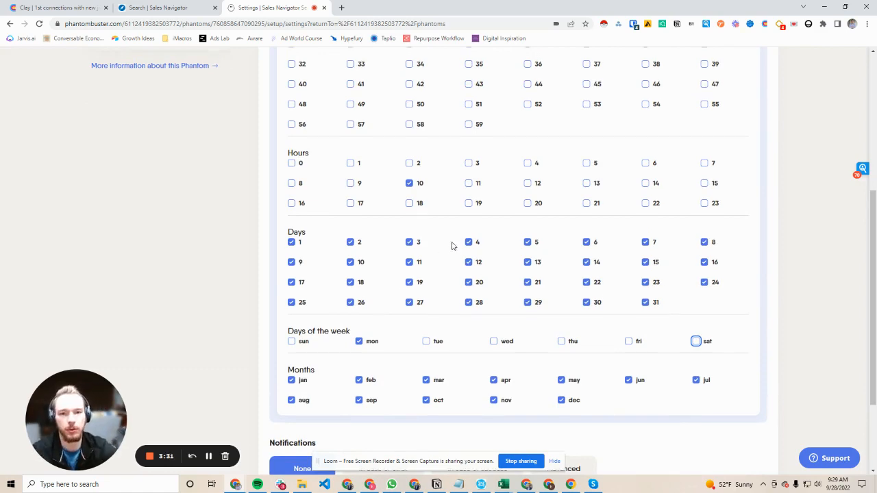
scroll(454, 244, "up", 4)
scroll(456, 248, "down", 6)
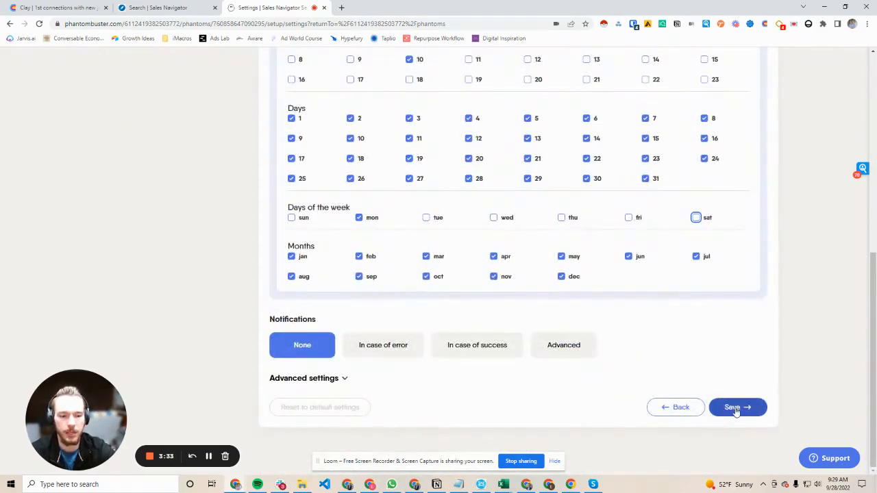
left_click(733, 409)
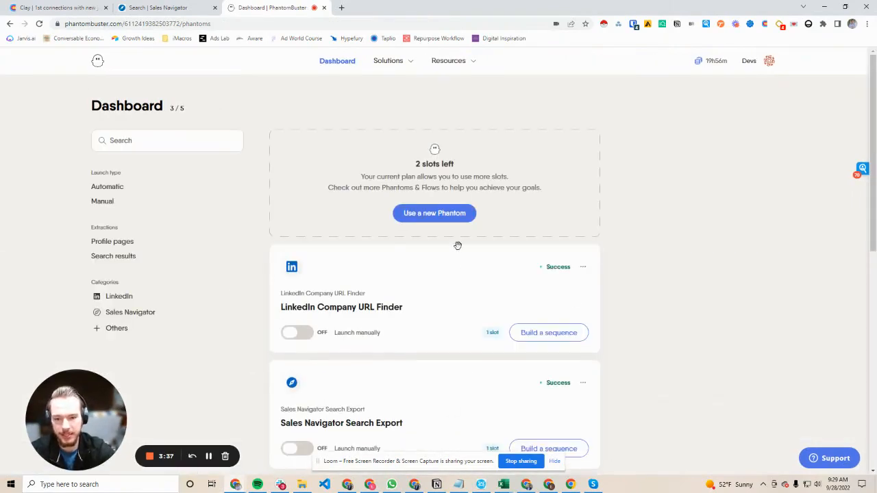
scroll(457, 245, "down", 3)
left_click(416, 300)
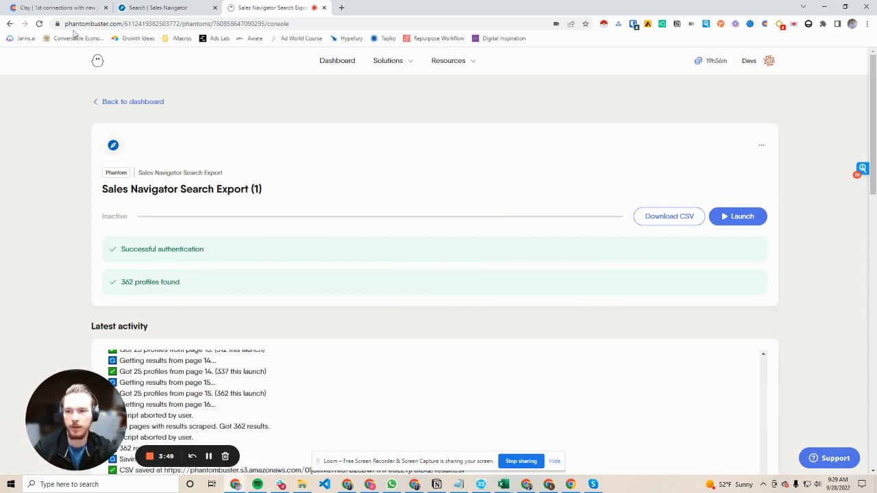
Step: Switch to the Clay table 1st connections with new jobs and check the PhantomBuster column's source details
left_click(61, 9)
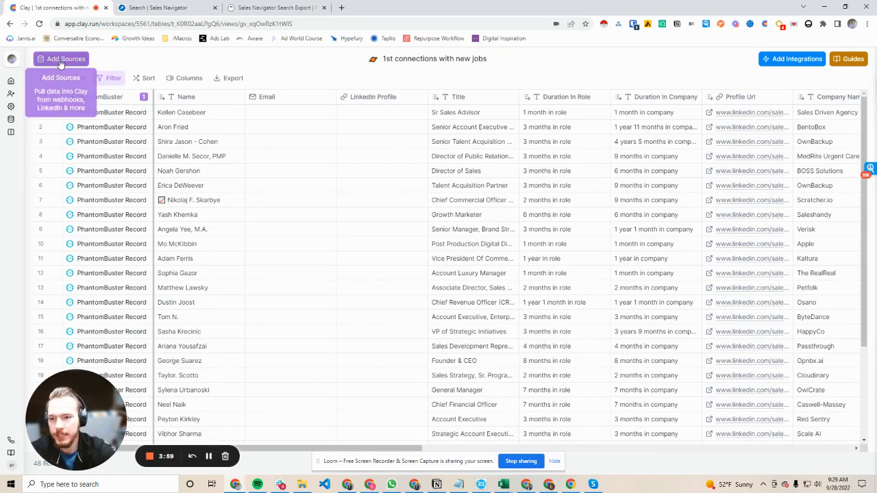
left_click(106, 97)
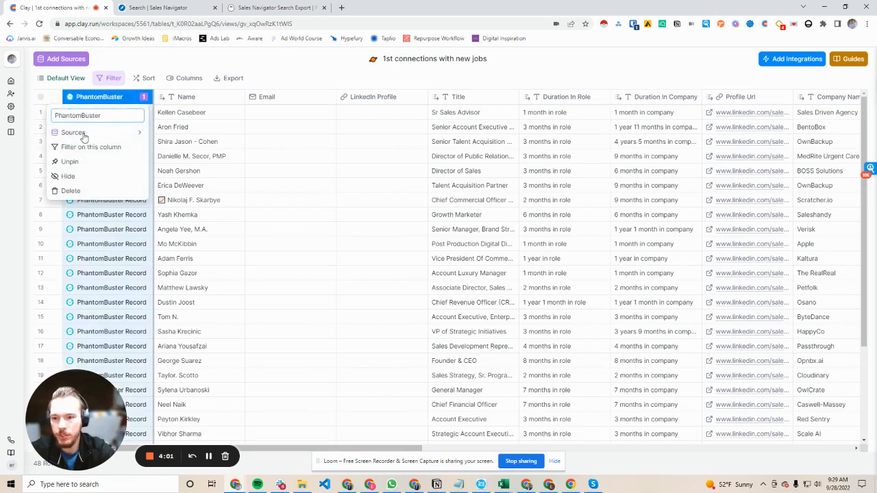
mouse_move(84, 137)
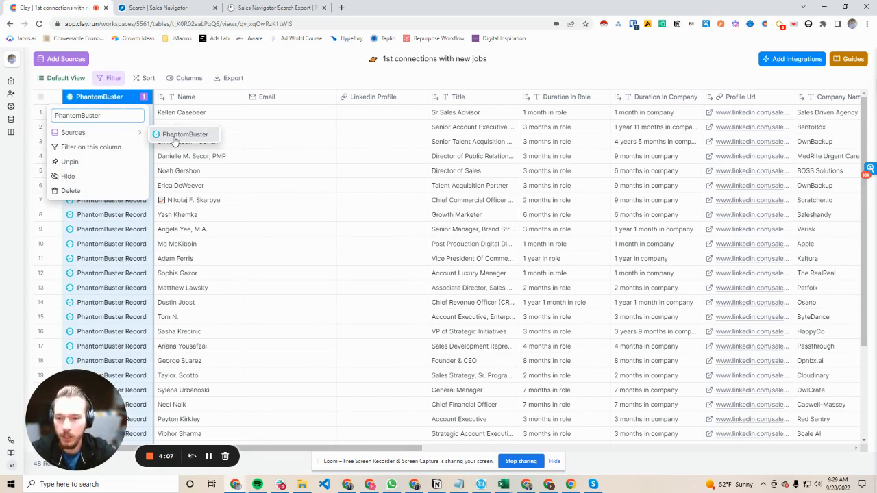
mouse_move(174, 139)
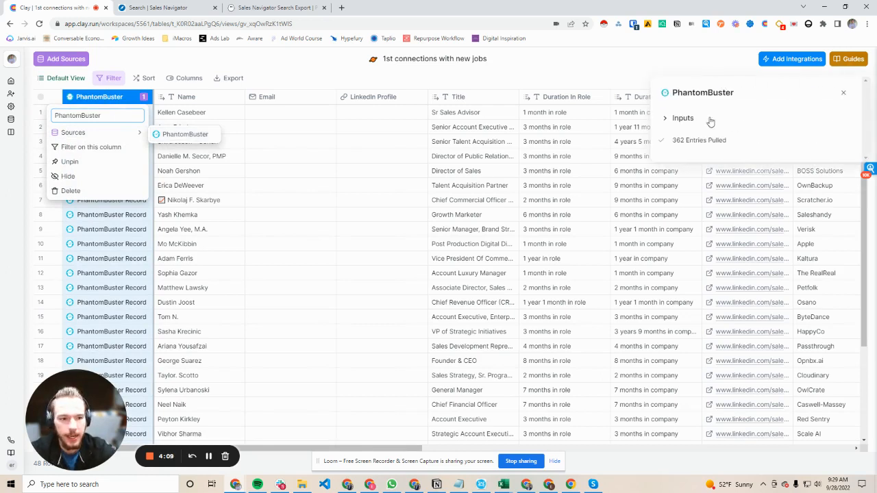
left_click(839, 93)
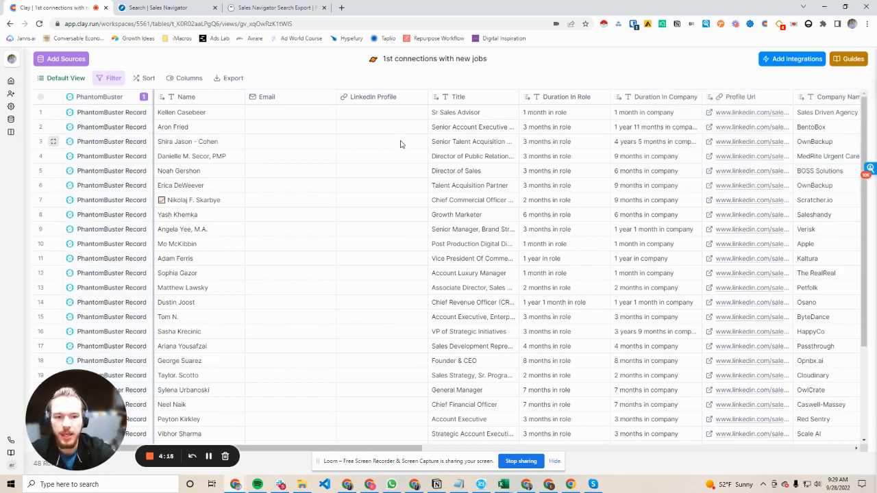
Step: Remove the Profile Url column from the Clay table view
scroll(180, 118, "right", 5)
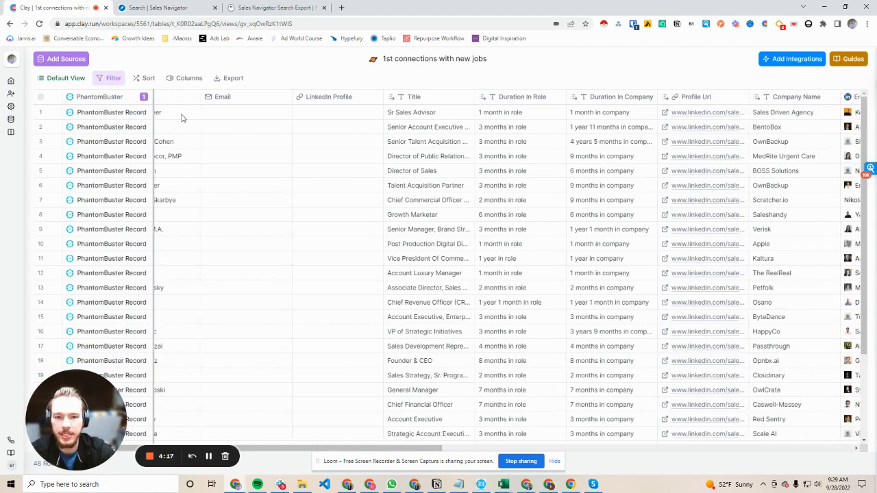
scroll(317, 120, "right", 2)
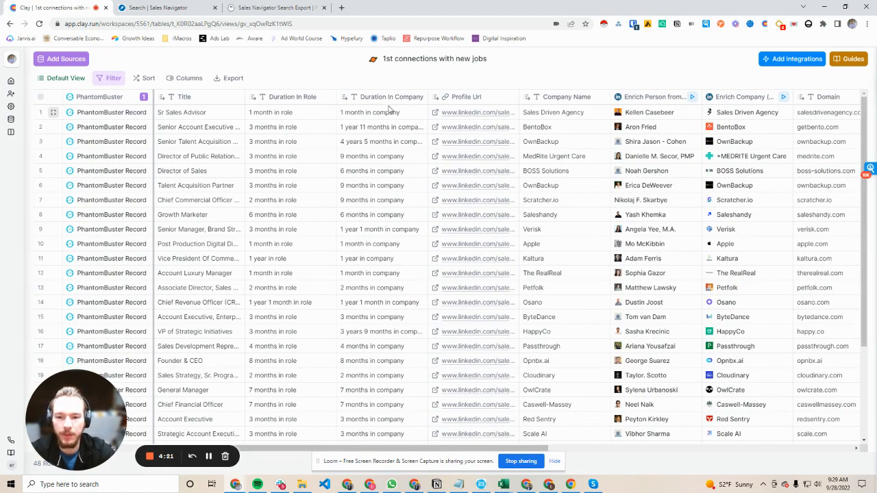
scroll(322, 103, "right", 5)
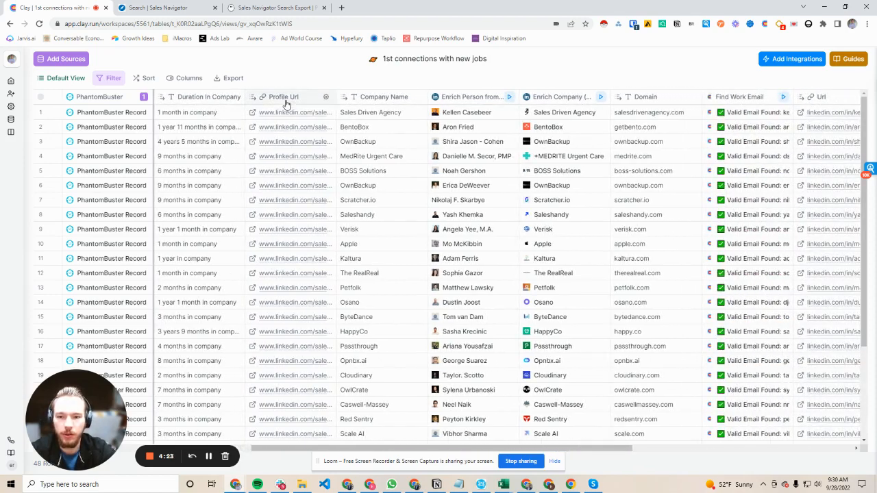
left_click(283, 96)
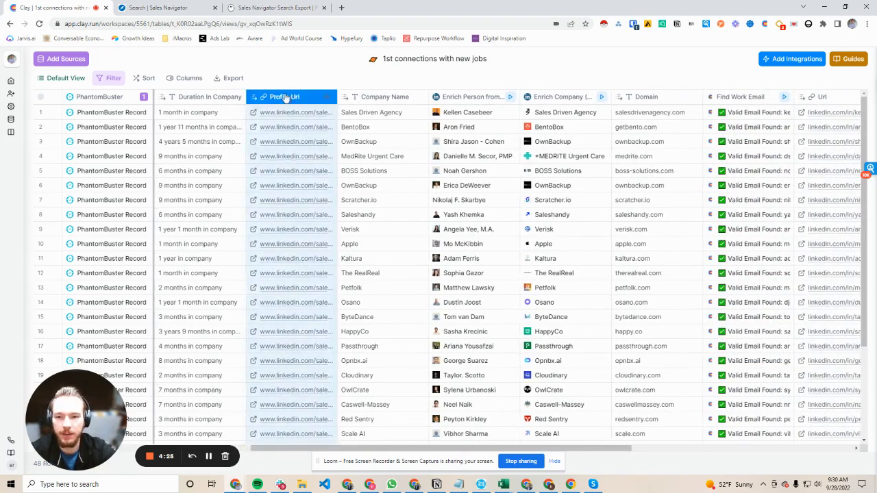
left_click(552, 279)
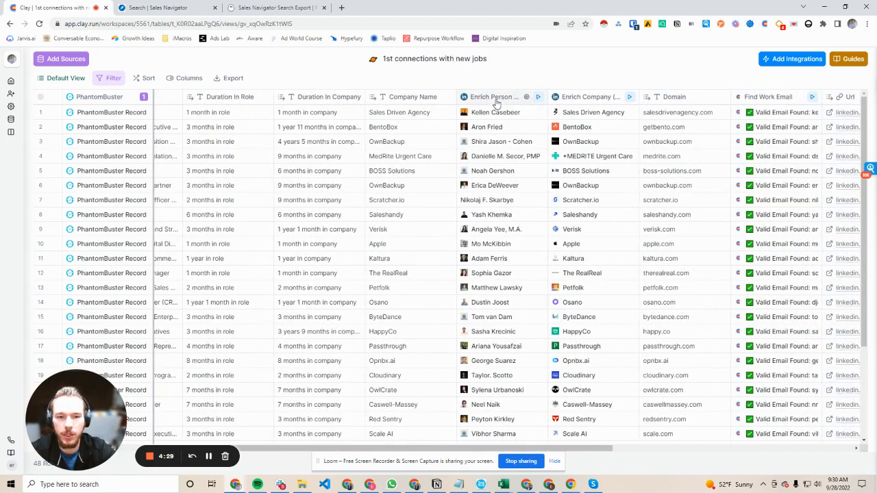
Step: Review the settings of the Enrich Person from Search column, including its Name and Company Name search query
left_click(497, 97)
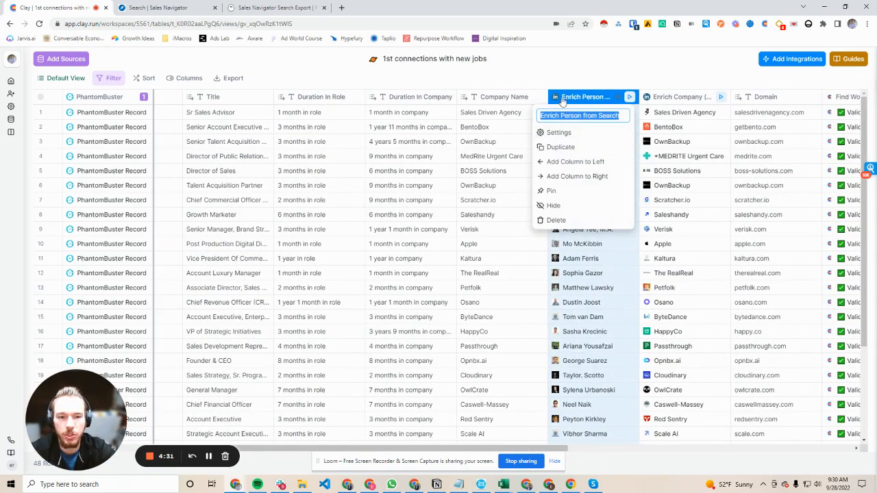
left_click(564, 97)
left_click(566, 97)
left_click(558, 133)
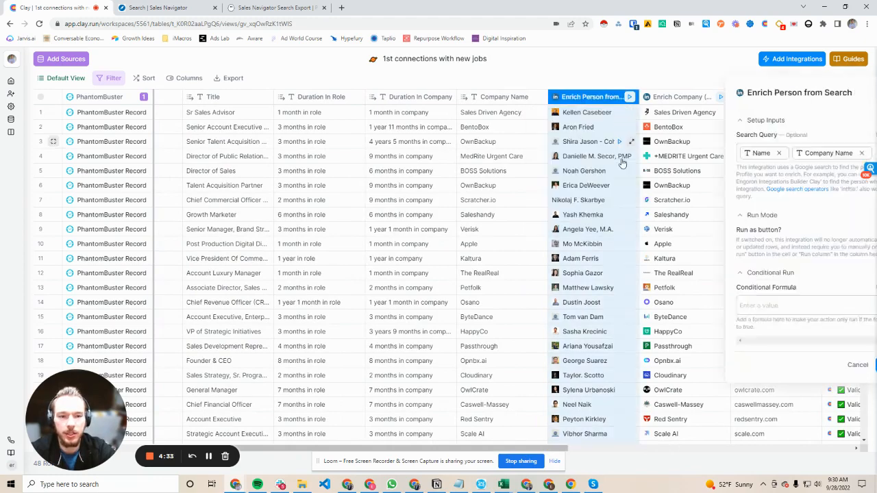
left_click(843, 93)
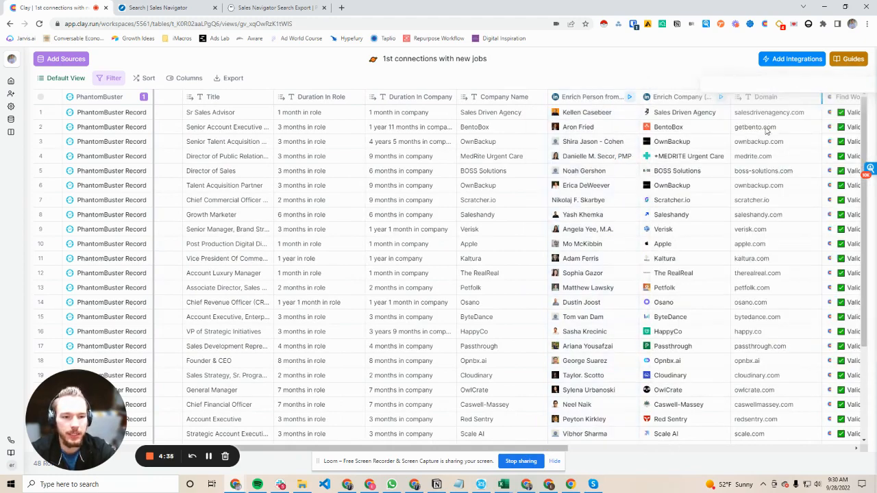
Step: Review the settings of the Enrich Company (New) column, including its Company LinkedIn URL input from PhantomBuster
scroll(620, 206, "down", 3)
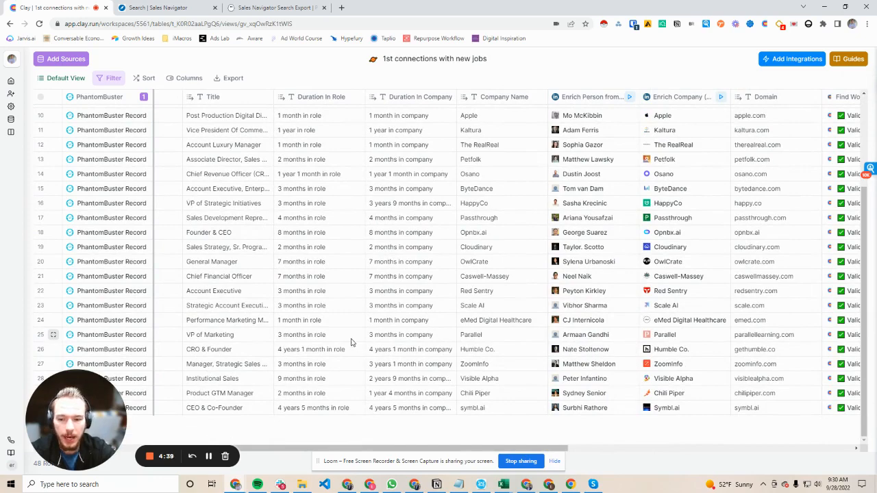
scroll(620, 336, "up", 3)
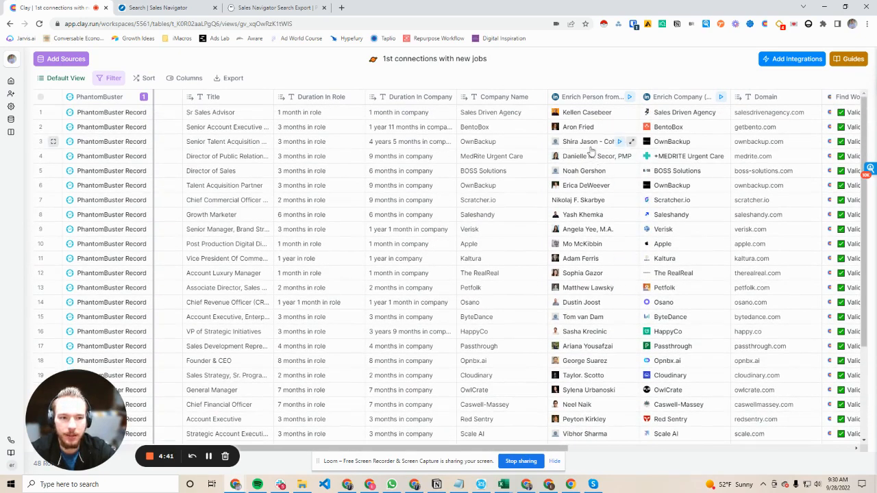
scroll(580, 144, "right", 3)
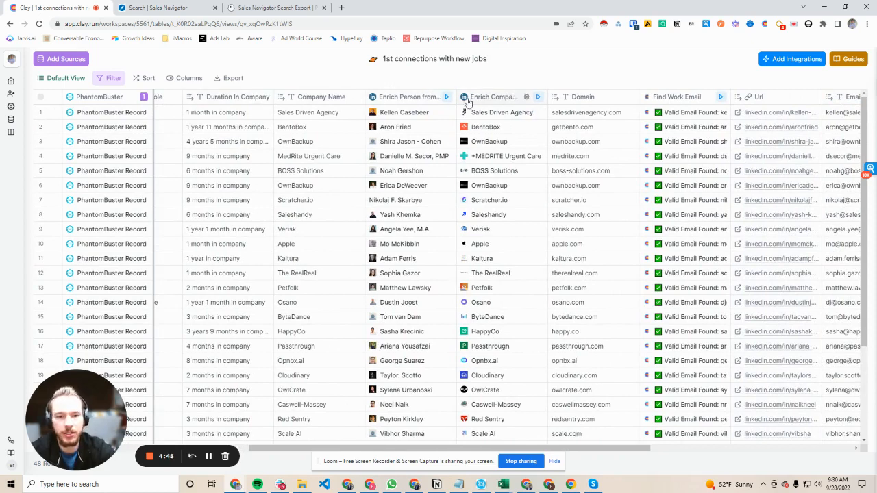
left_click(507, 98)
left_click(581, 133)
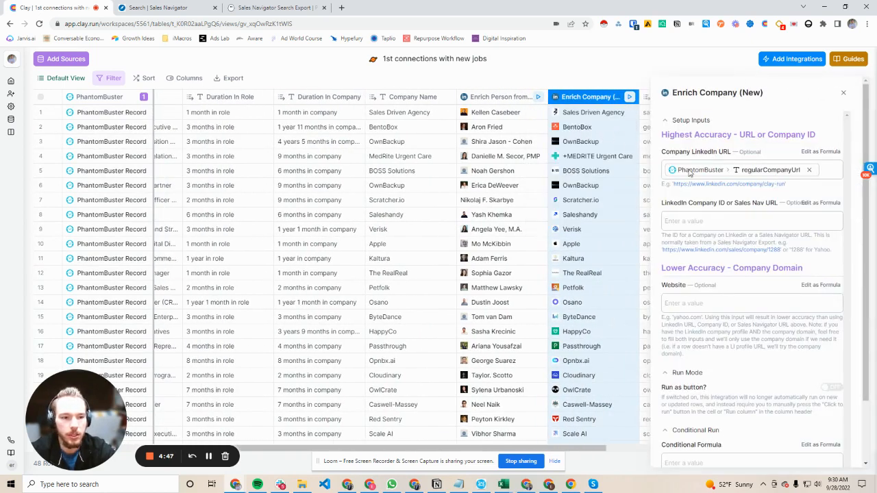
left_click(840, 95)
Step: Examine the Domain, Find Work Email, Url, Email (1) and Create or Update columns across the table's rows
scroll(502, 302, "right", 3)
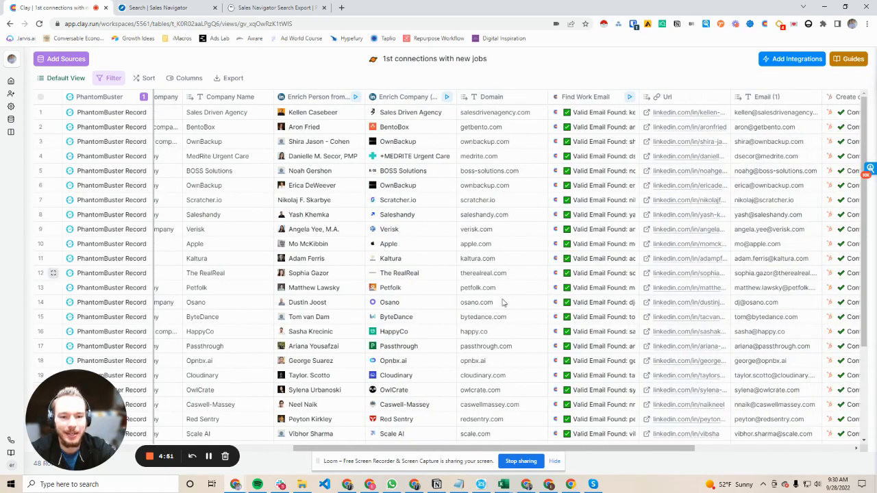
scroll(528, 231, "right", 3)
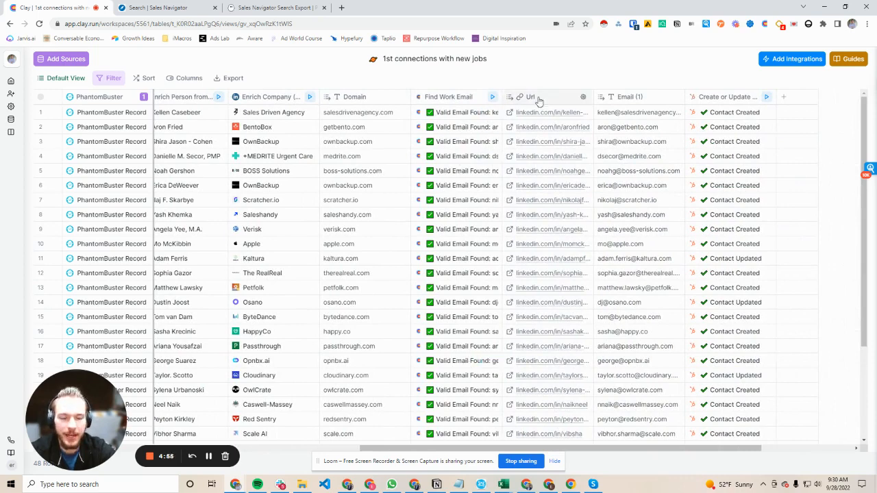
scroll(563, 144, "right", 2)
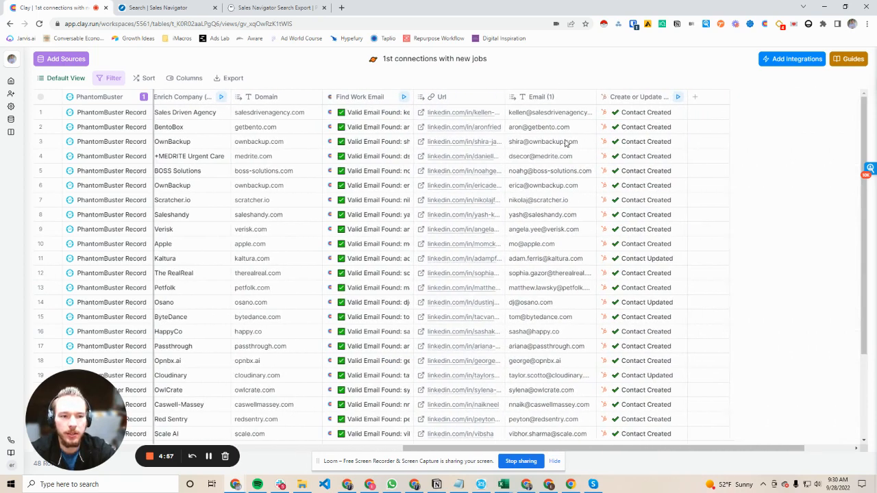
scroll(566, 142, "right", 1)
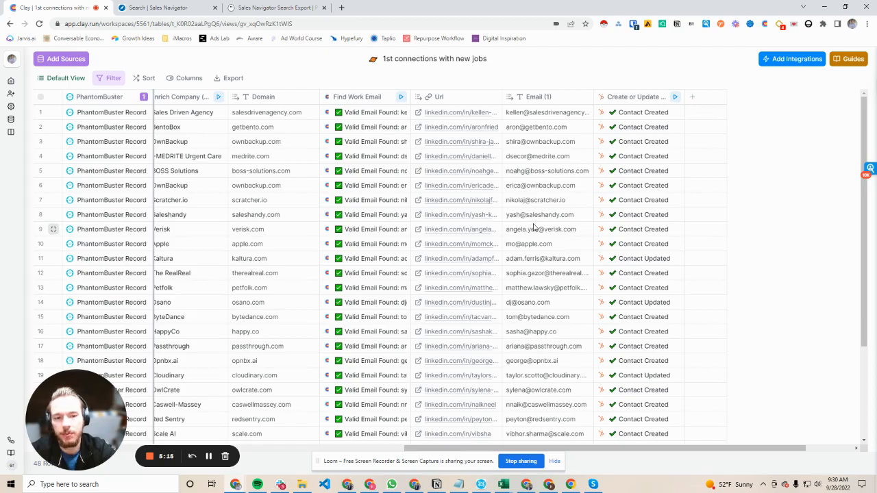
scroll(541, 222, "left", 5)
scroll(541, 221, "down", 1)
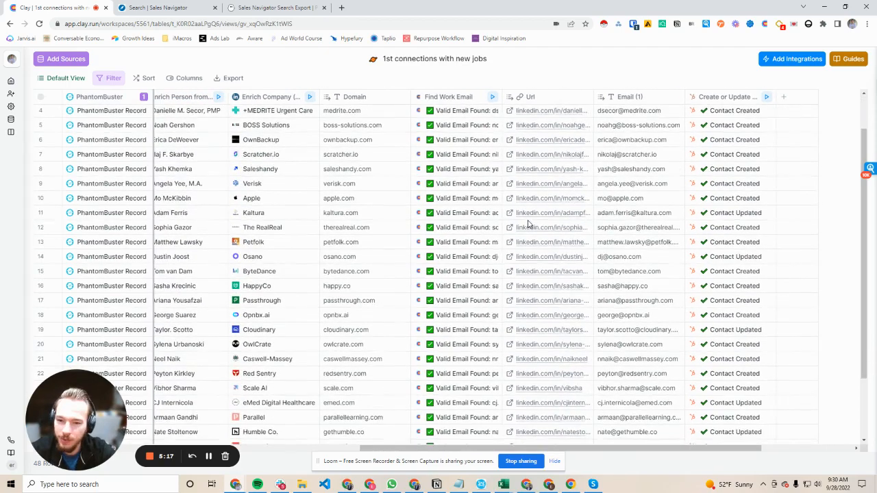
scroll(524, 228, "up", 1)
scroll(525, 227, "left", 5)
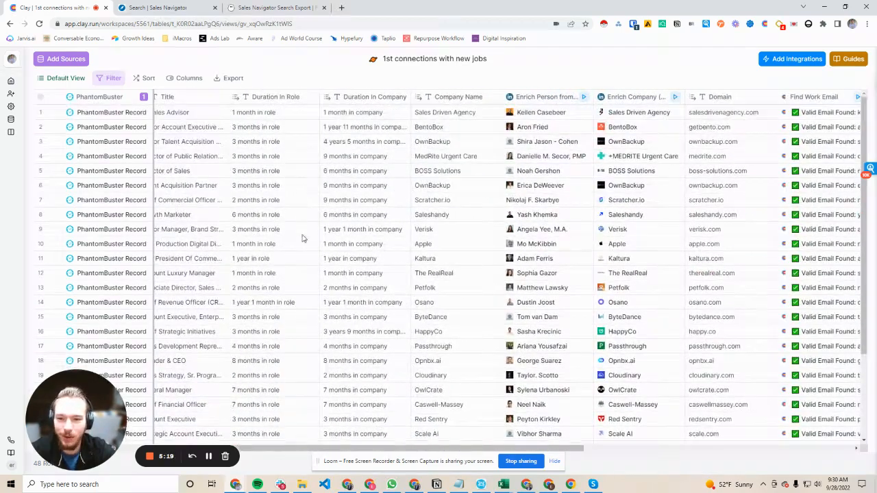
scroll(323, 214, "left", 3)
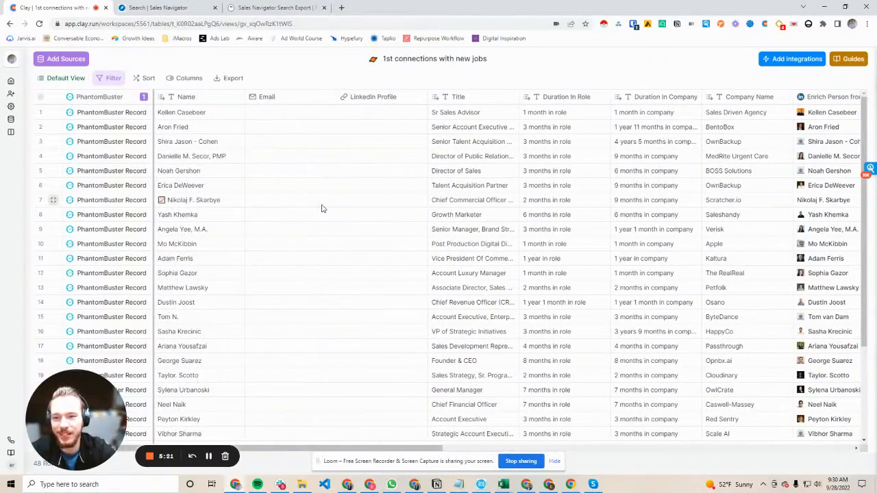